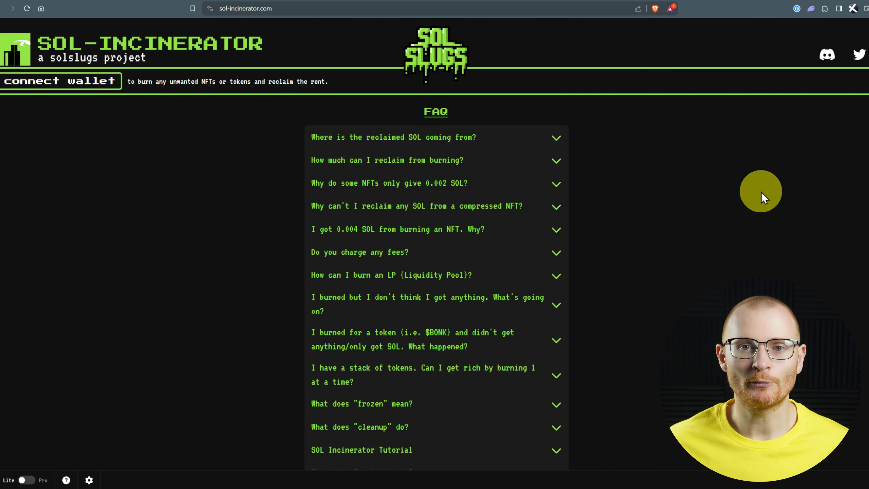
Step: Open Phantom's collectibles, view the DAA DRiP item, then scroll down to Hidden Collections
click(811, 9)
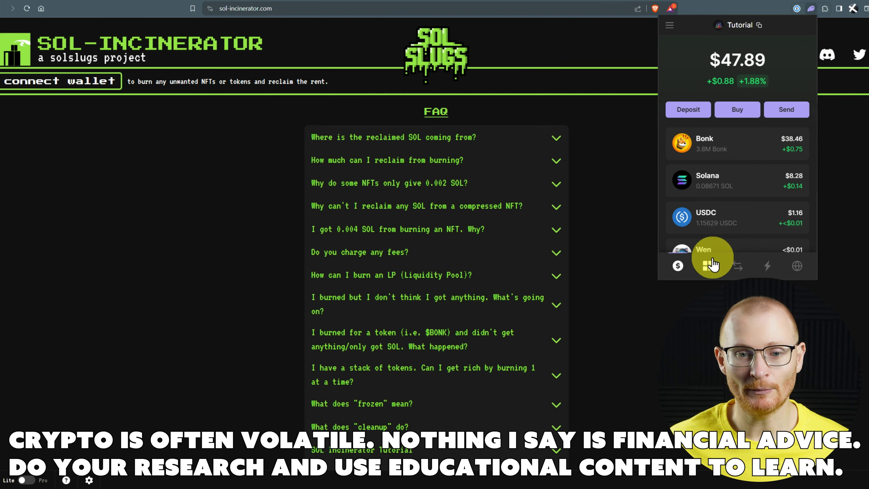
click(708, 266)
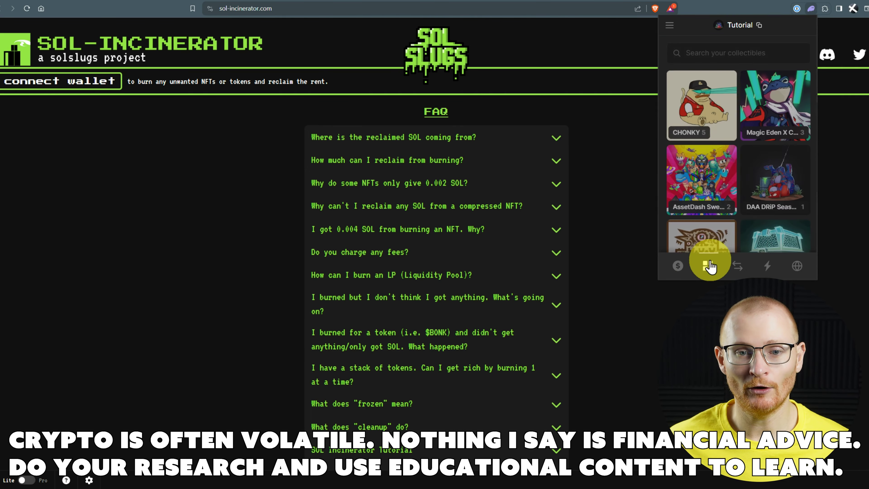
click(775, 185)
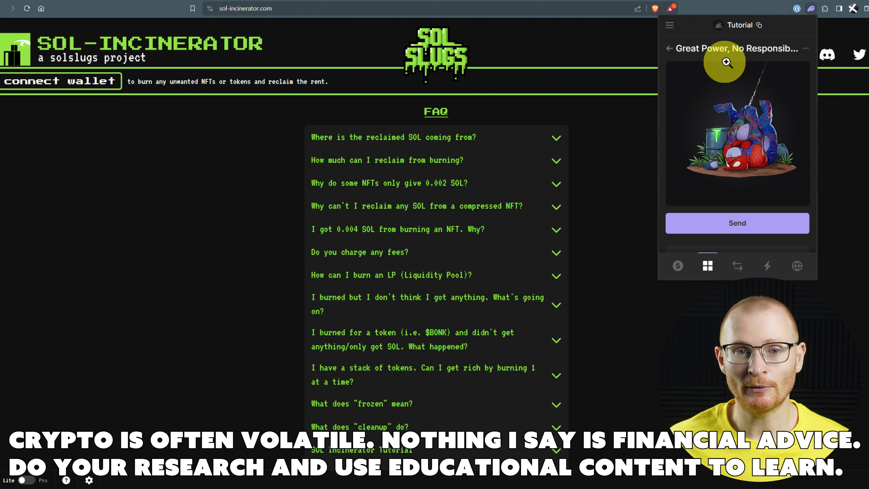
click(670, 48)
scroll(750, 143, down, 2)
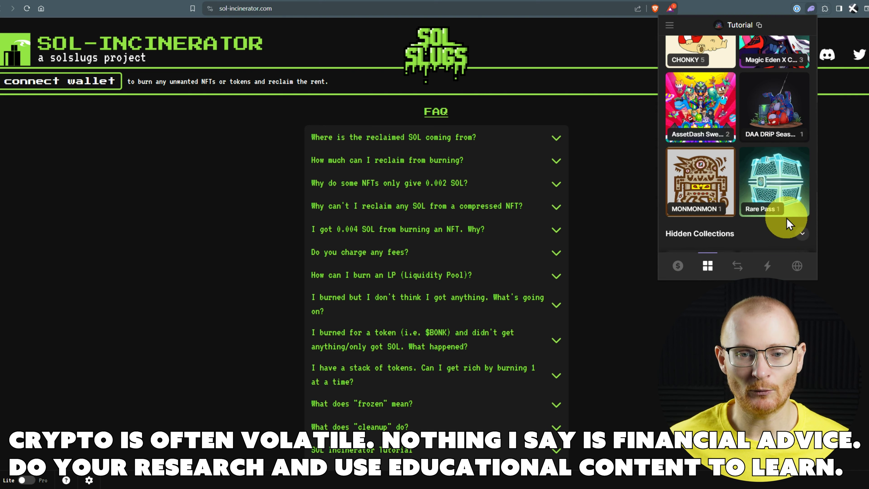
scroll(789, 224, down, 3)
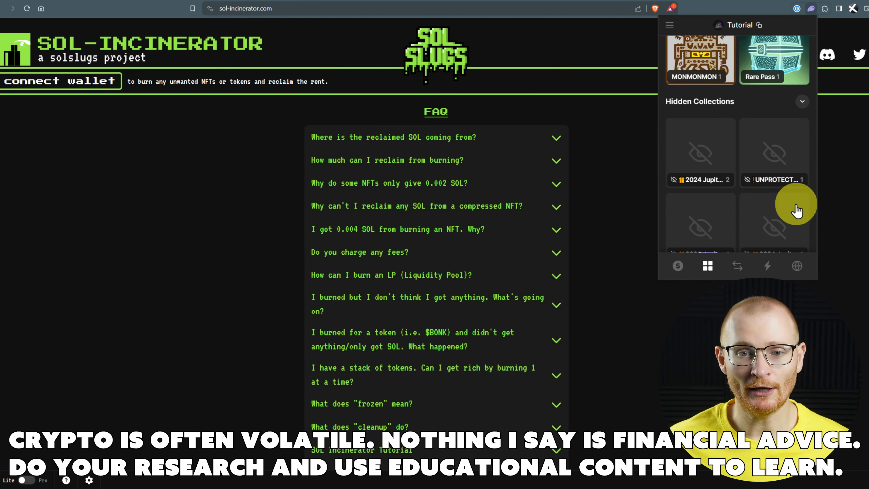
scroll(790, 207, up, 1)
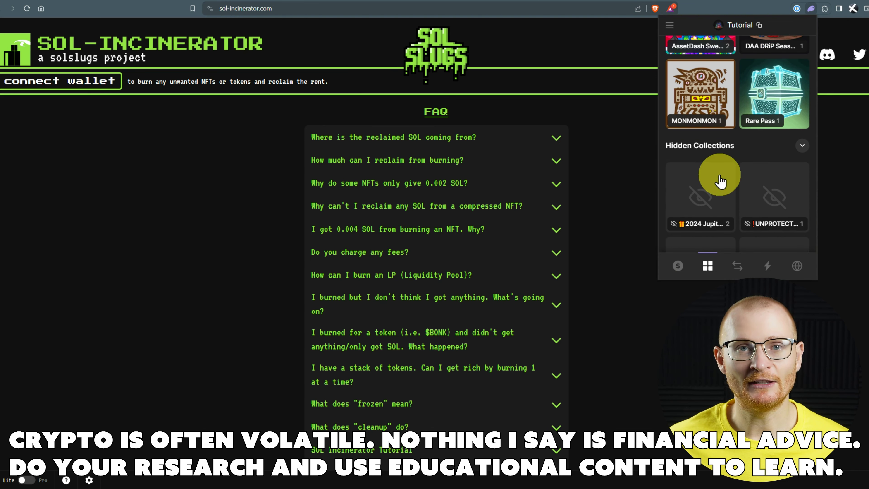
Step: Reveal the hidden 2024 Jupiter AirDrop NFT's image and scroll through its details
click(698, 202)
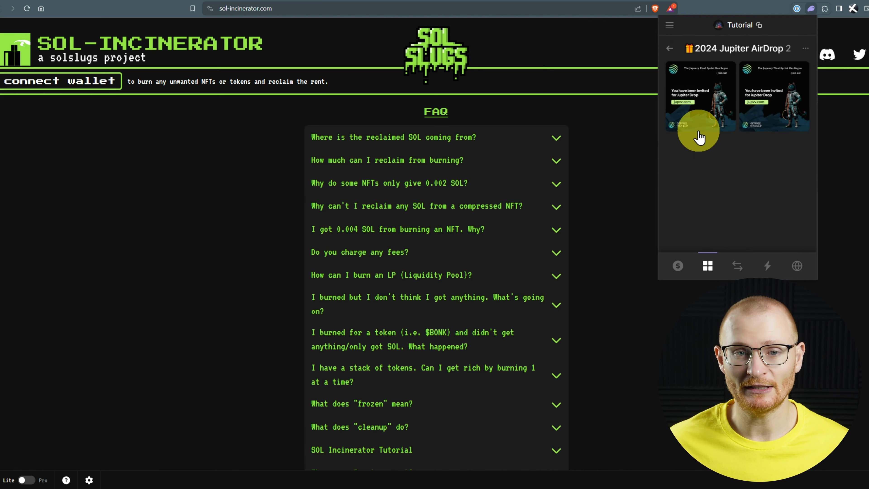
click(696, 92)
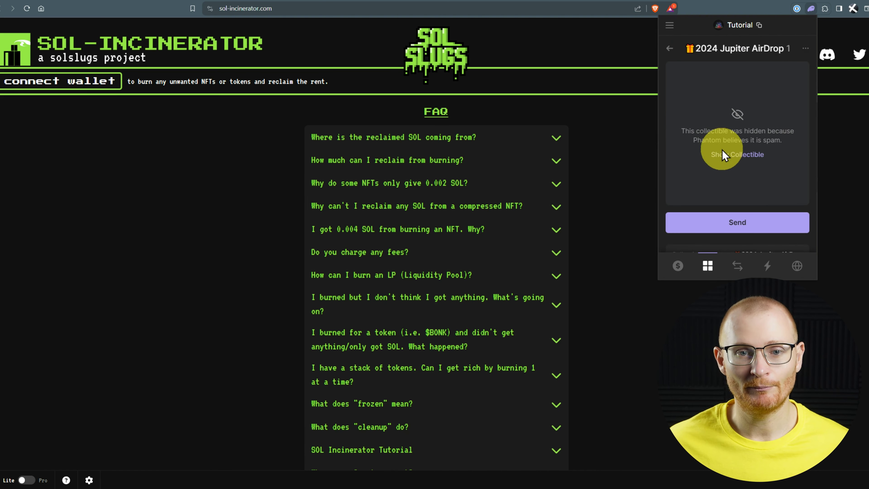
click(725, 158)
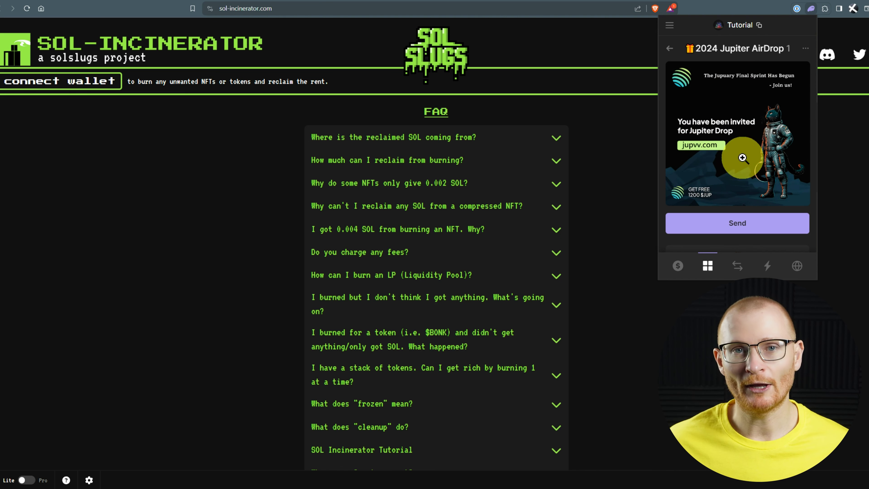
scroll(744, 155, down, 5)
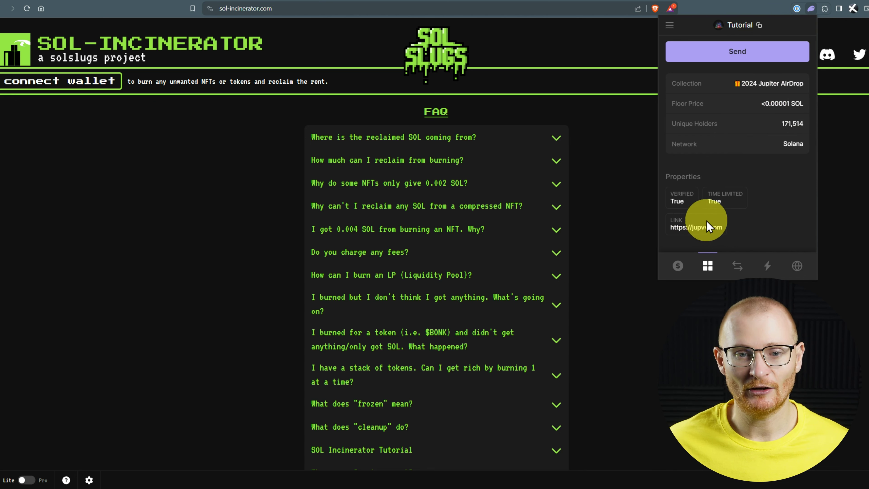
scroll(707, 220, up, 5)
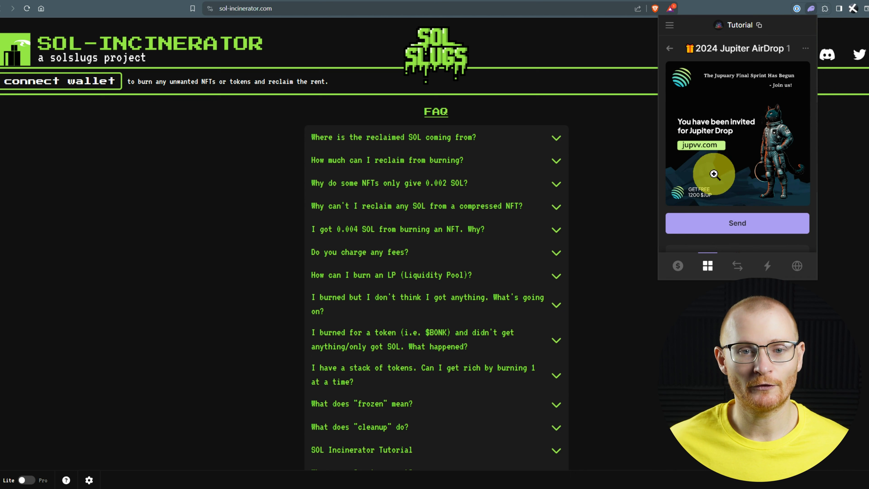
click(669, 48)
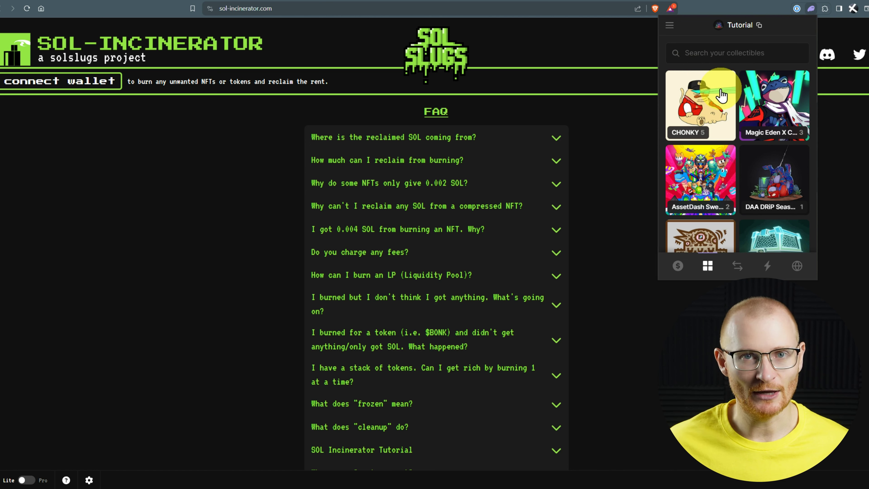
Step: Expand Hidden Collections and view the 2024 Jupiter AirDrop NFT's image again
scroll(722, 91, down, 2)
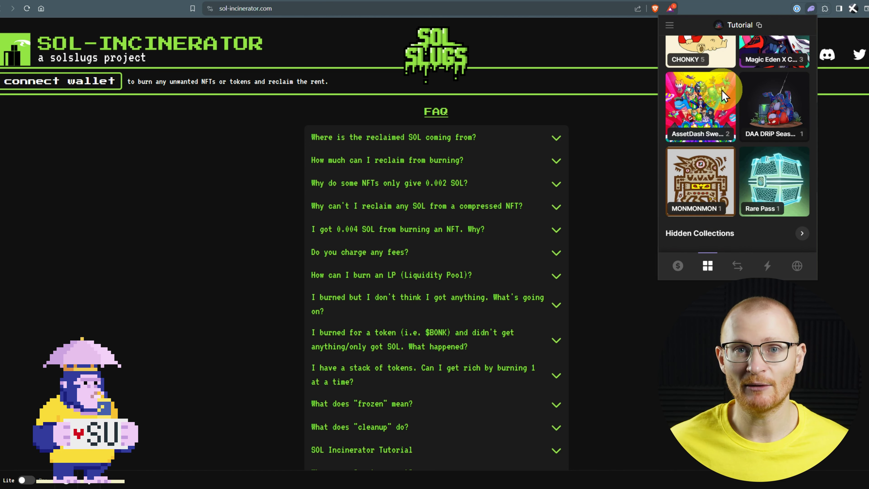
click(758, 233)
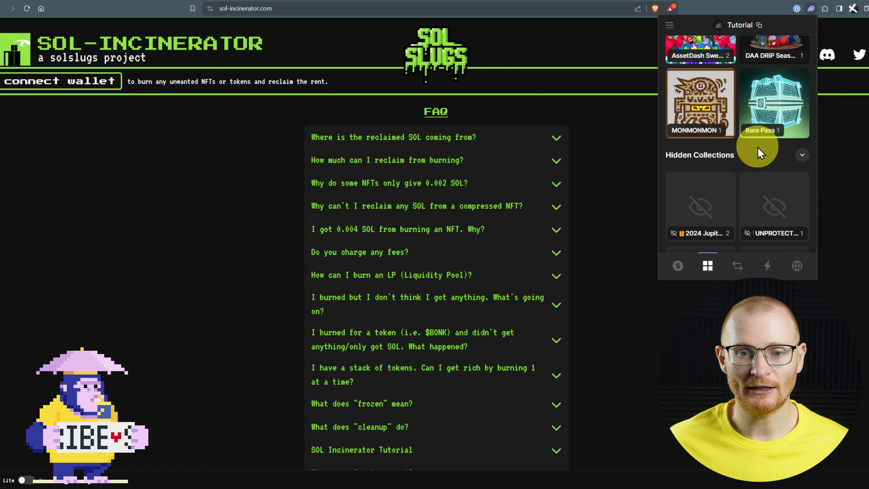
scroll(758, 160, down, 4)
click(760, 169)
click(722, 176)
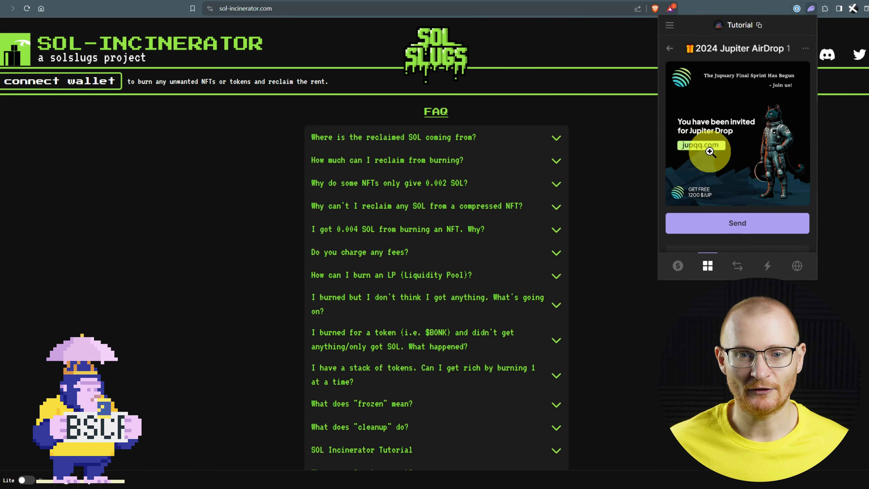
click(670, 55)
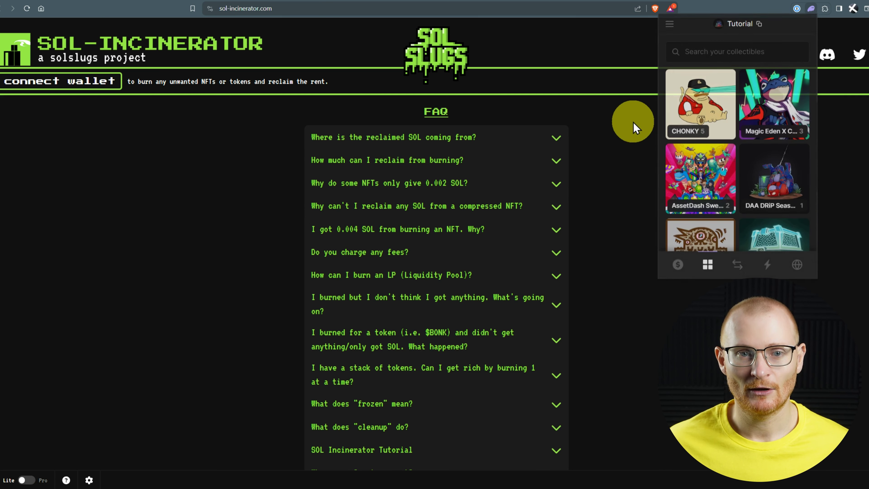
Step: Close the Phantom popup and connect the Phantom wallet to SOL-Incinerator
click(633, 128)
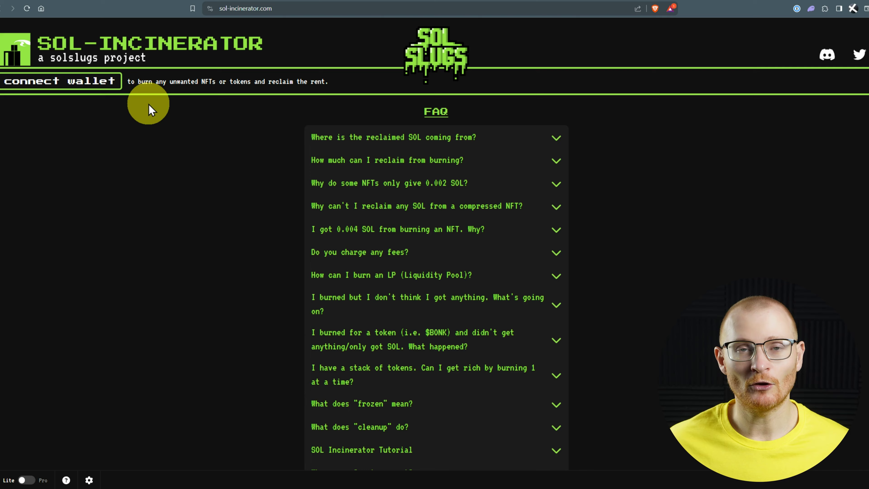
click(89, 82)
click(407, 279)
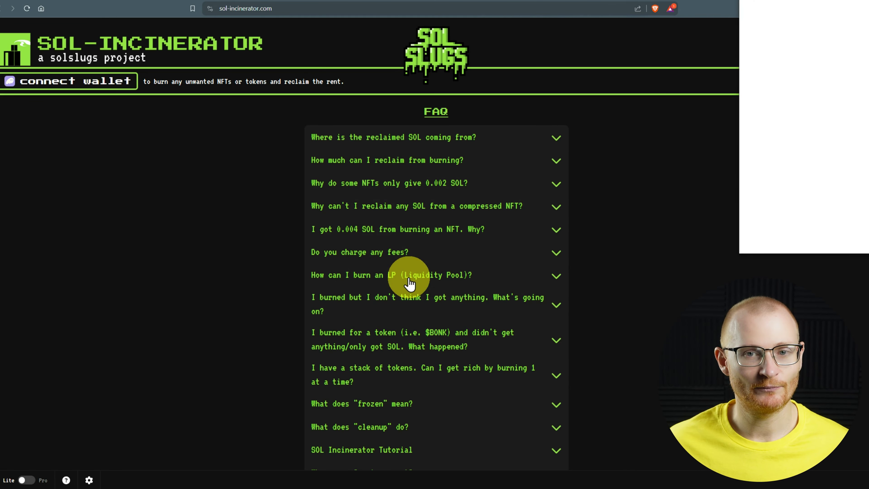
click(831, 239)
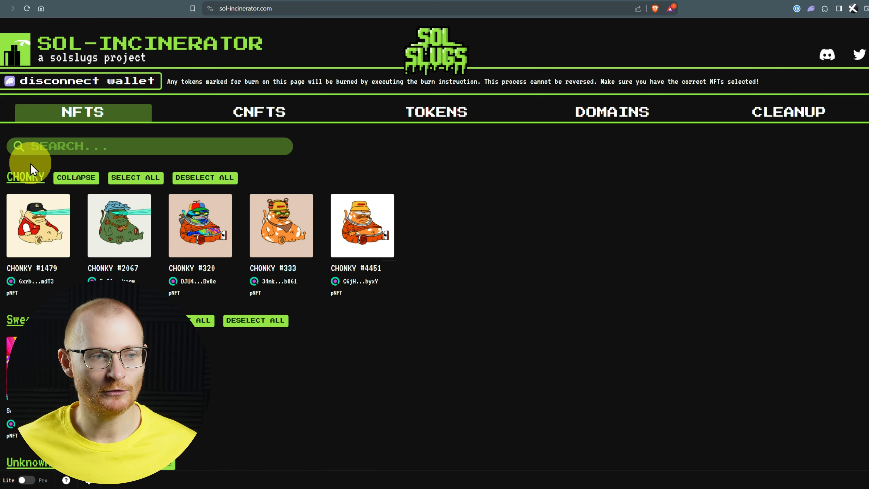
Step: Mark Sweepstakes AD #1247 and #4417 for burn, then clear them from the burn list
scroll(42, 263, down, 4)
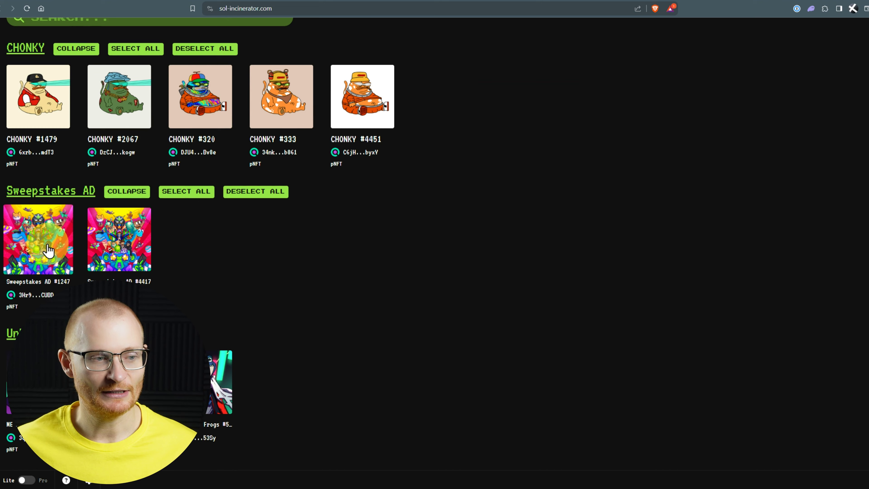
click(45, 239)
click(127, 249)
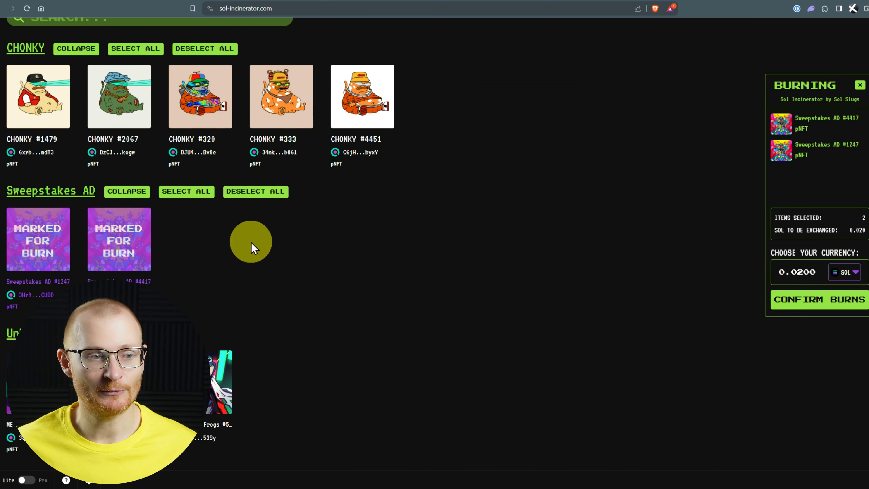
click(109, 237)
scroll(107, 236, up, 4)
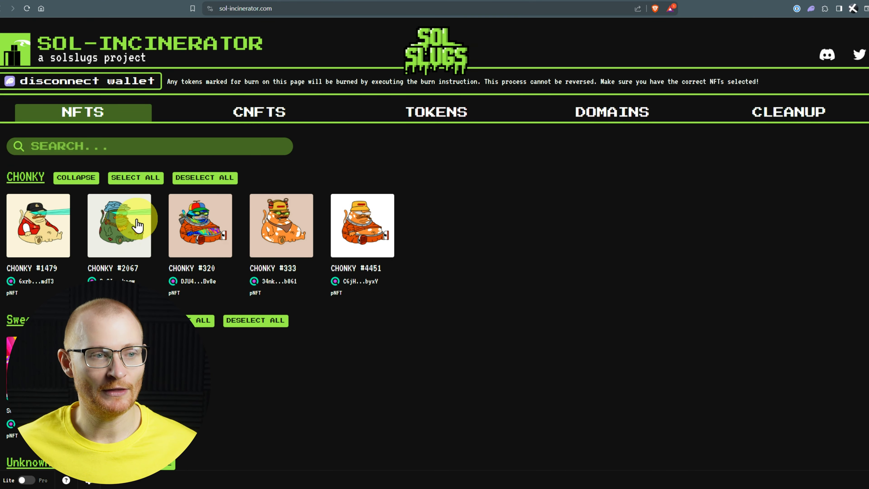
Step: In the CNFTS list, mark AIRDROP, all 2024 Jupiter AirDrop and both 4,592 USDC Vouchers
click(261, 121)
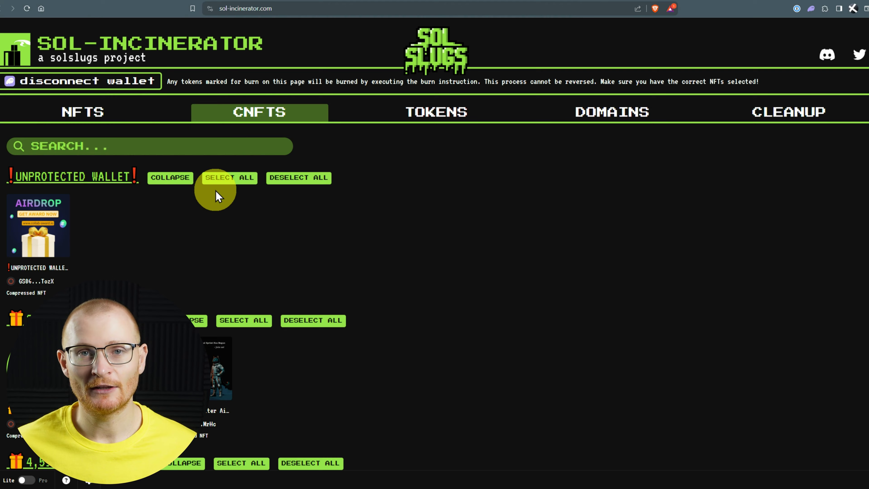
scroll(159, 199, down, 3)
click(37, 143)
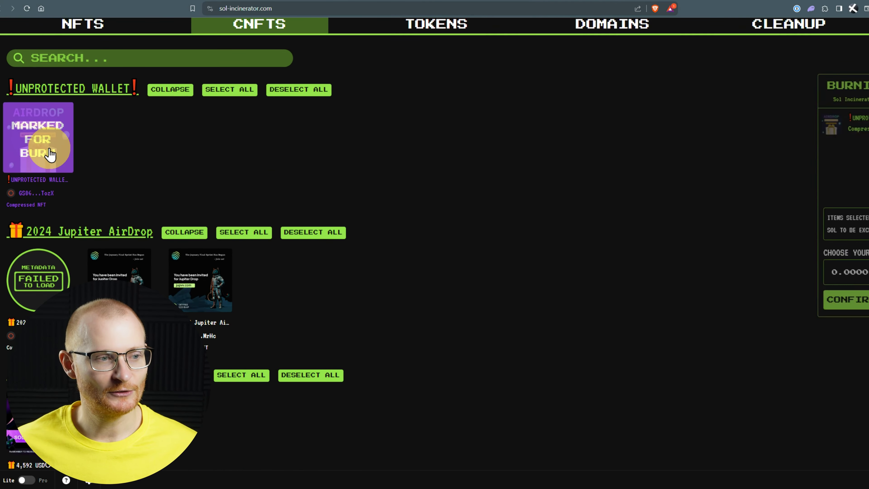
click(248, 234)
scroll(282, 240, down, 6)
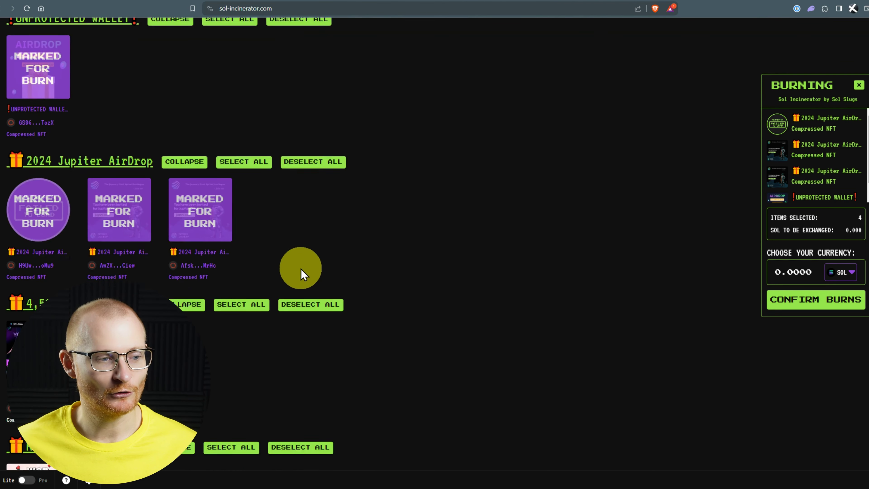
click(255, 201)
Step: Mark the Redeem NFT Voucher, both WEN VOucher cNFTs and the 2,000 JTO VOucher
scroll(267, 221, down, 4)
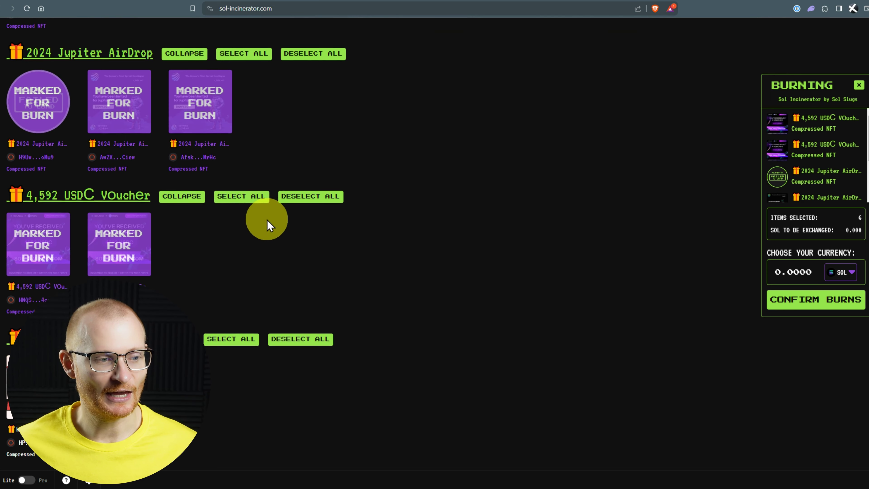
click(243, 219)
scroll(220, 228, down, 4)
click(194, 221)
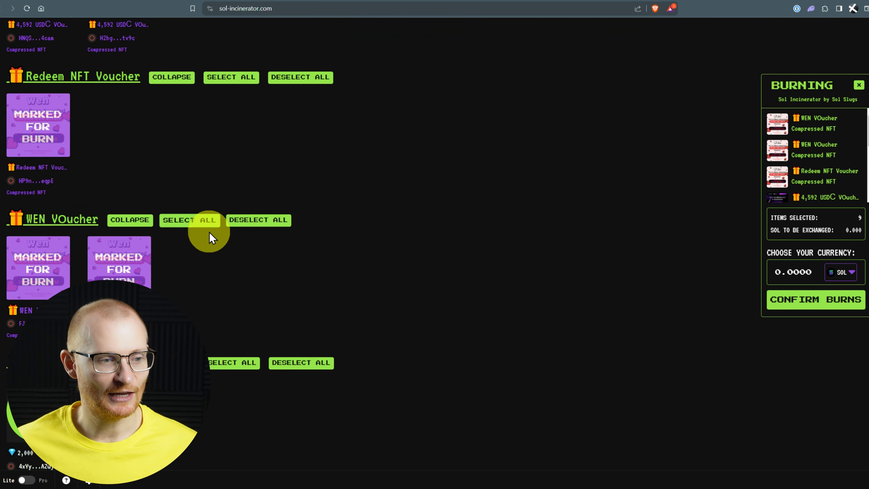
scroll(171, 250, down, 5)
click(228, 194)
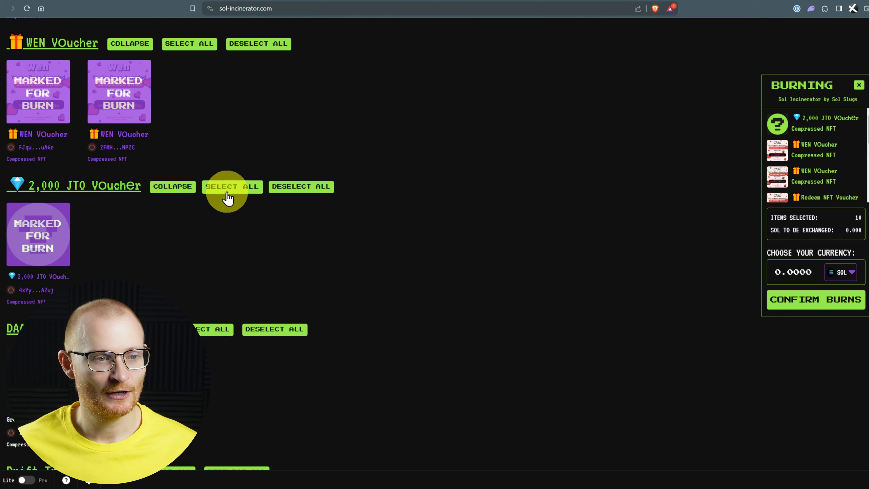
Step: Mark Drift Trade, Drop Pass, Extraordinary crate, JUP.PRO GIFT CARD and JUP.RED PASS for burning
scroll(226, 219, down, 5)
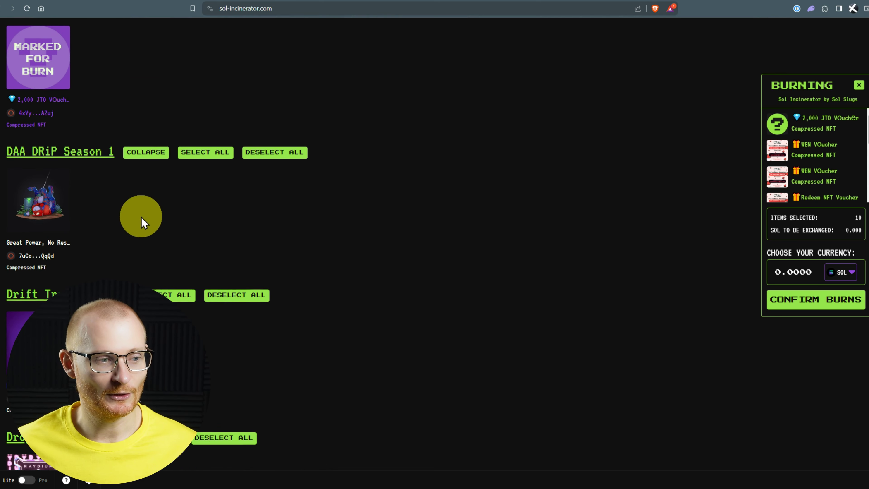
scroll(142, 219, down, 4)
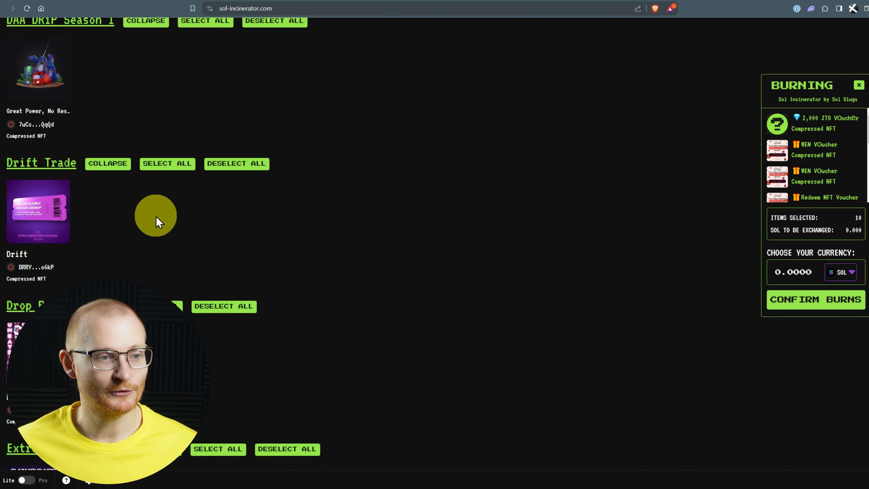
click(180, 170)
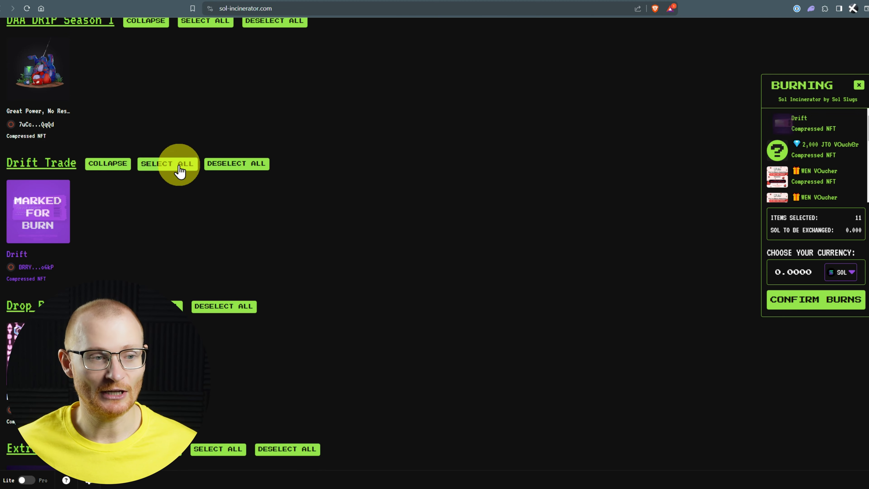
scroll(184, 187, down, 4)
click(150, 174)
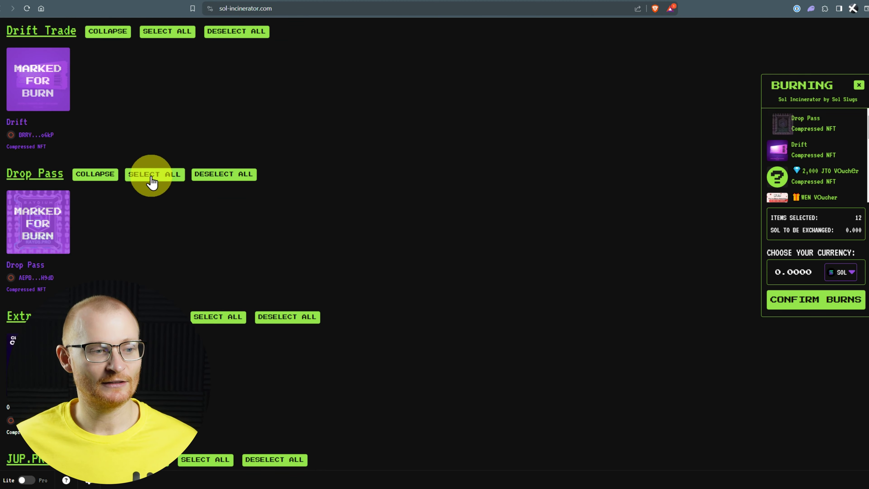
scroll(157, 191, down, 4)
click(217, 187)
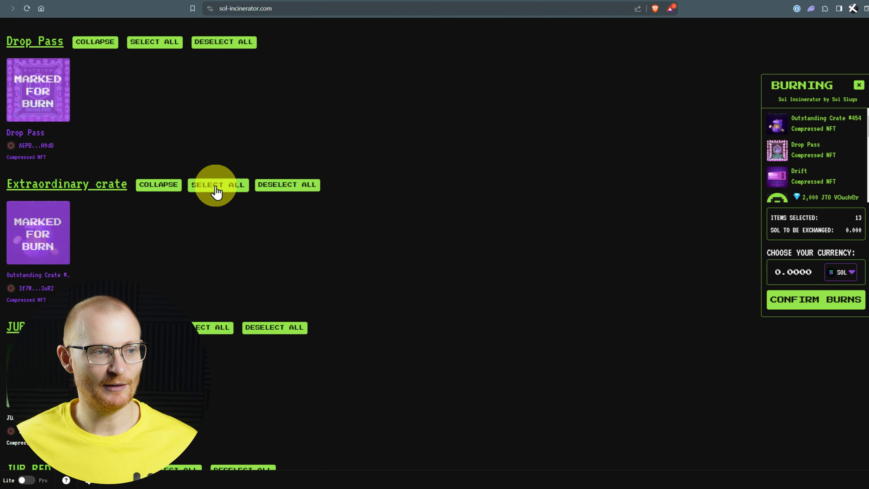
scroll(212, 198, down, 4)
click(209, 199)
scroll(205, 209, down, 4)
click(186, 171)
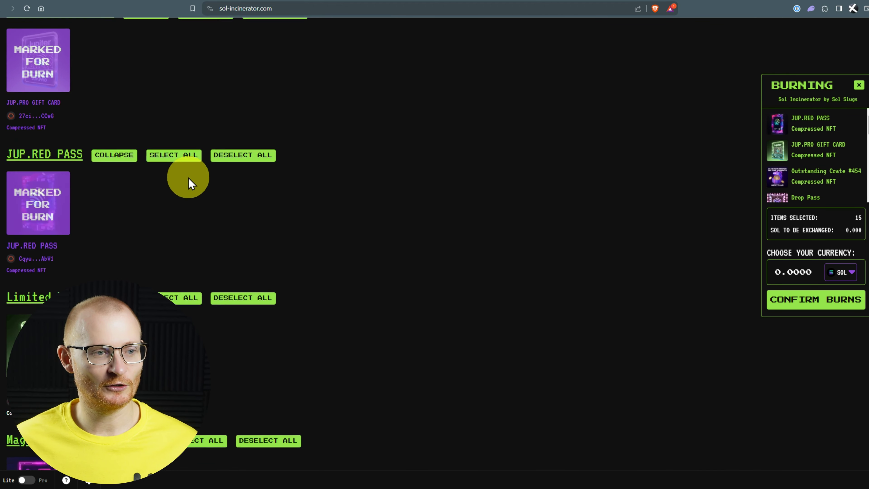
Step: Mark Limited Drop, MagicEden Reward, Rare Pass, RAYD.PROMO Luxury Pass and SAGA.PROMO PASS for burning
scroll(186, 168, down, 4)
click(189, 130)
click(200, 271)
scroll(136, 257, down, 6)
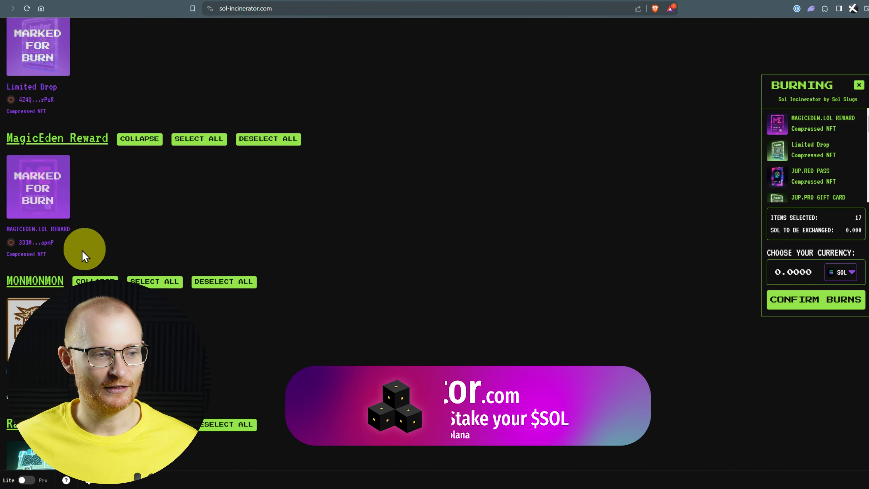
scroll(144, 252, down, 3)
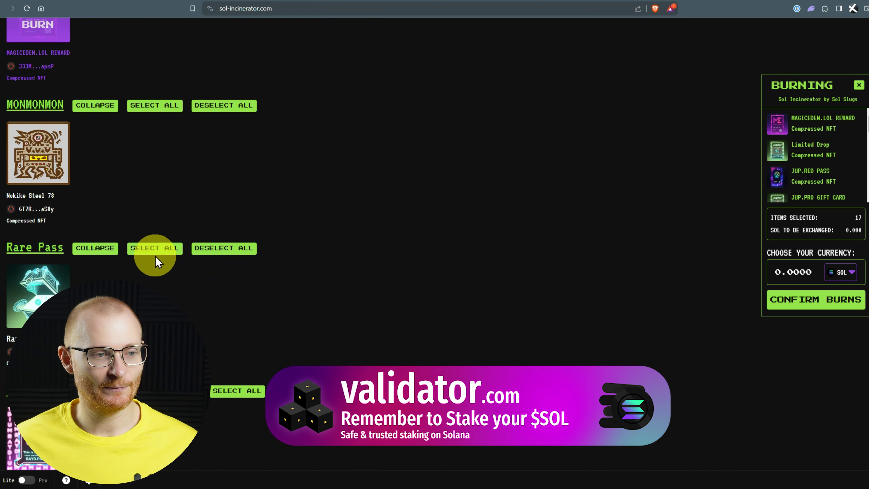
click(157, 251)
scroll(171, 253, down, 4)
click(231, 258)
scroll(229, 258, down, 4)
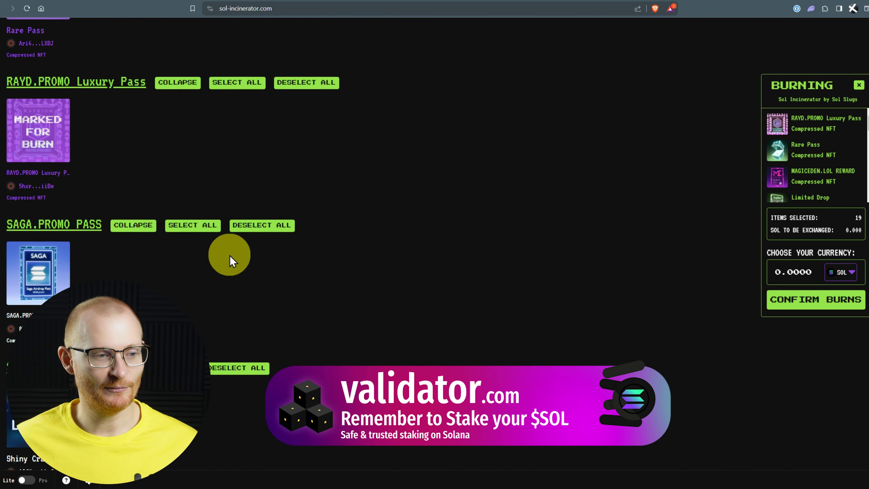
click(191, 223)
Step: Mark Tensor WhiteList, Shiny Crate, Tensor x Dori Samurai, Wonderful Voucher, two Jupiter AirDrops and PhantomUpdate
scroll(180, 228, down, 4)
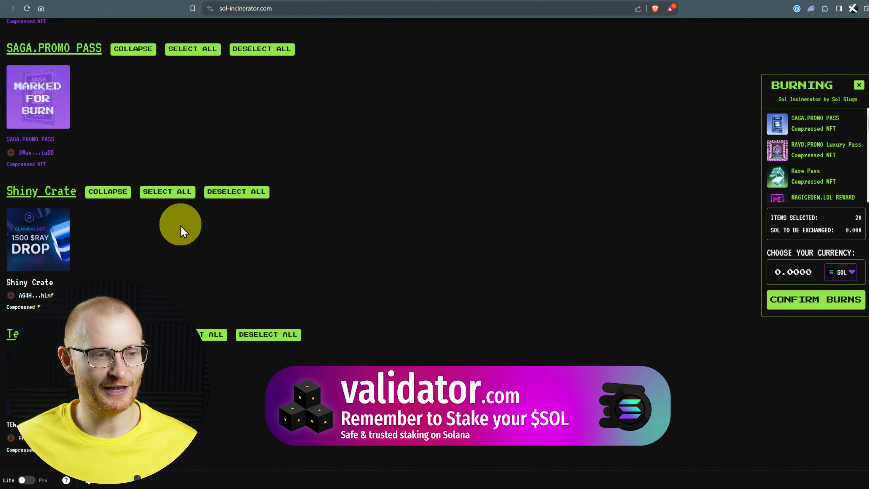
click(209, 335)
click(160, 192)
scroll(205, 308, down, 6)
click(262, 261)
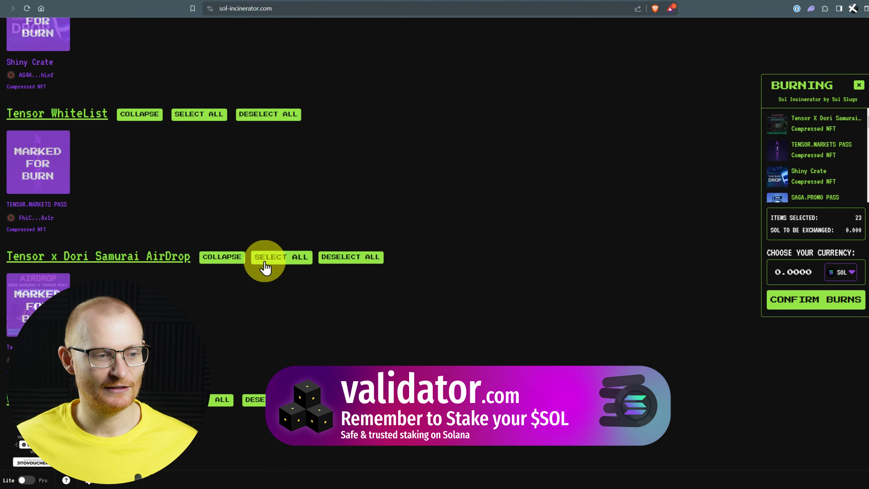
scroll(254, 271, down, 4)
click(214, 268)
scroll(214, 272, down, 3)
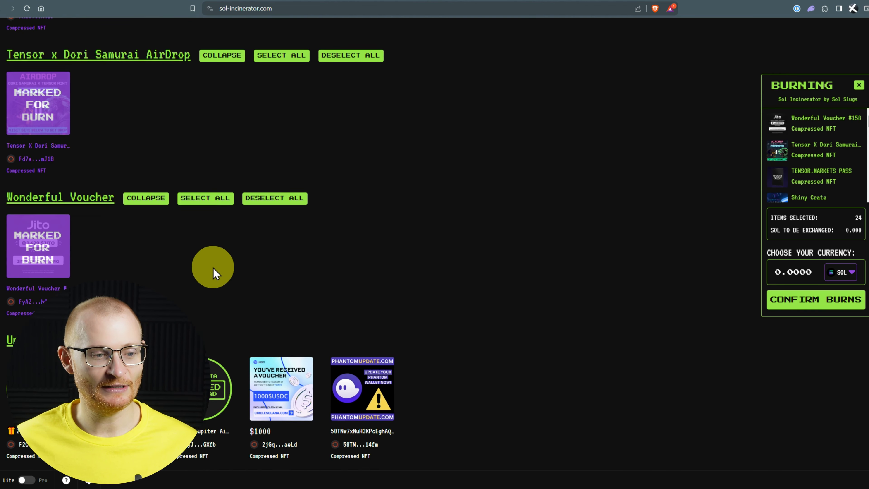
click(38, 382)
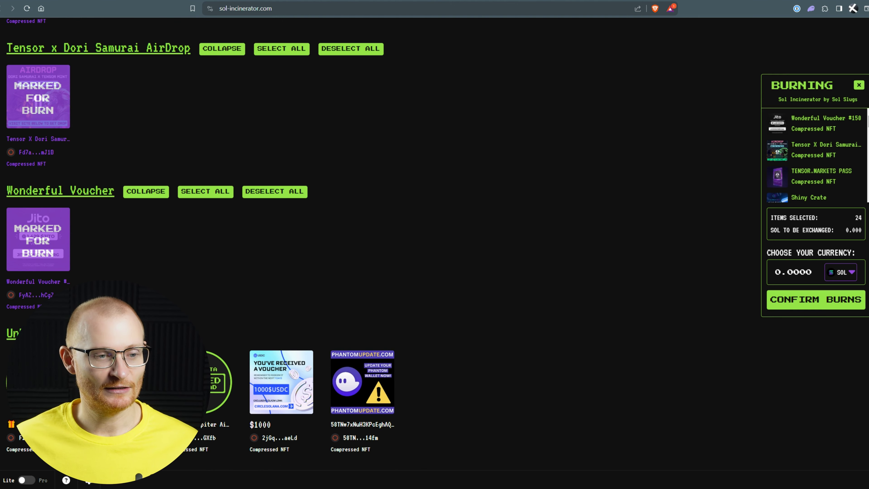
click(200, 381)
click(362, 382)
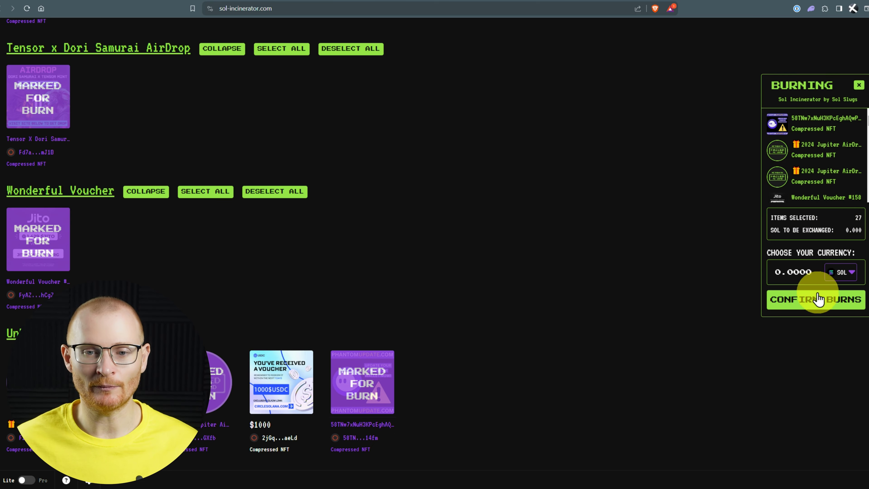
Step: Confirm burning all 27 marked items and approve the transaction in Phantom
click(815, 299)
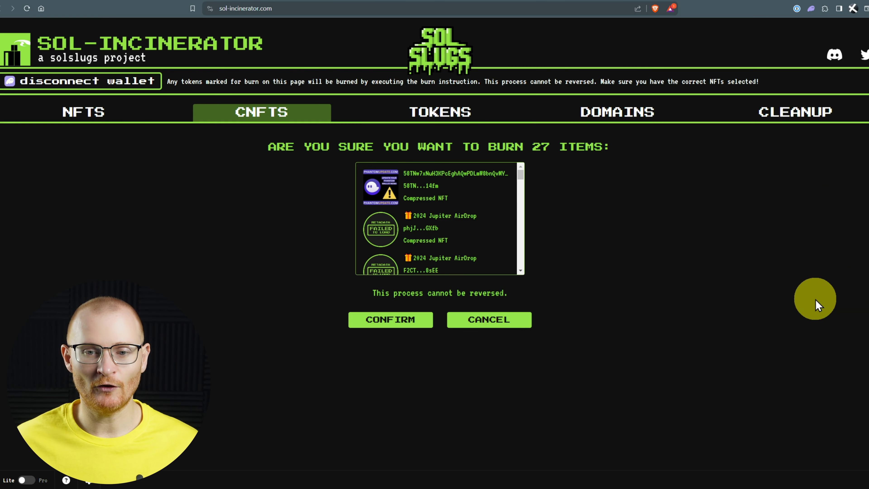
click(396, 331)
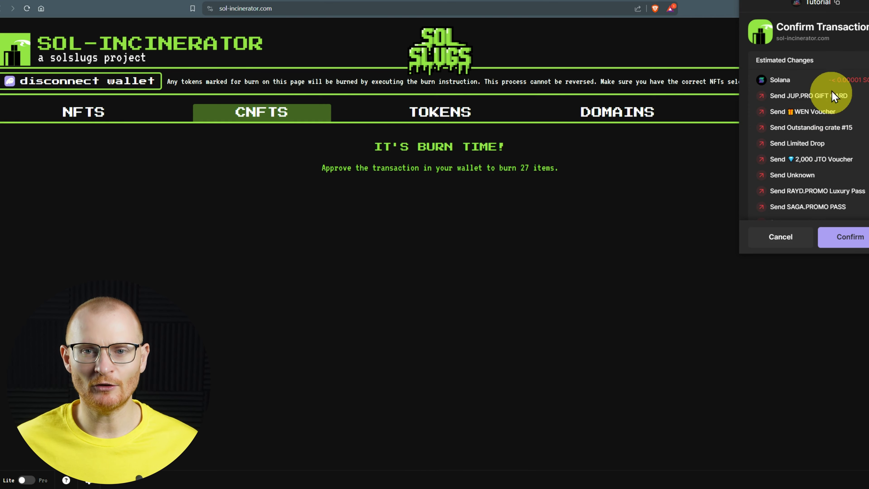
click(830, 238)
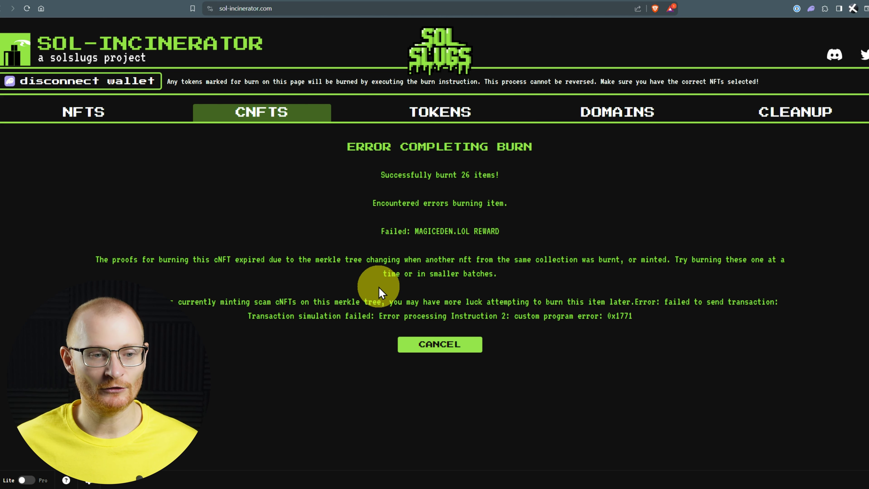
Step: Dismiss the error report and mark the $1000 voucher and MagicEden Reward cards for burning
click(438, 345)
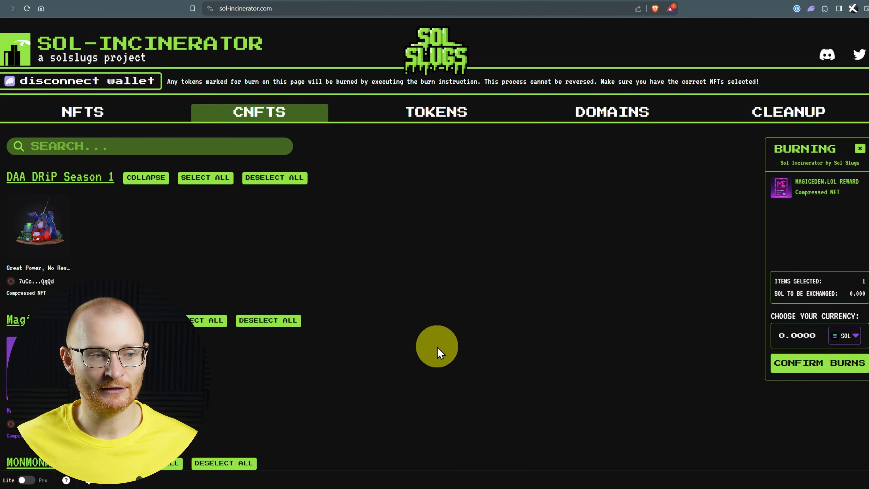
click(99, 113)
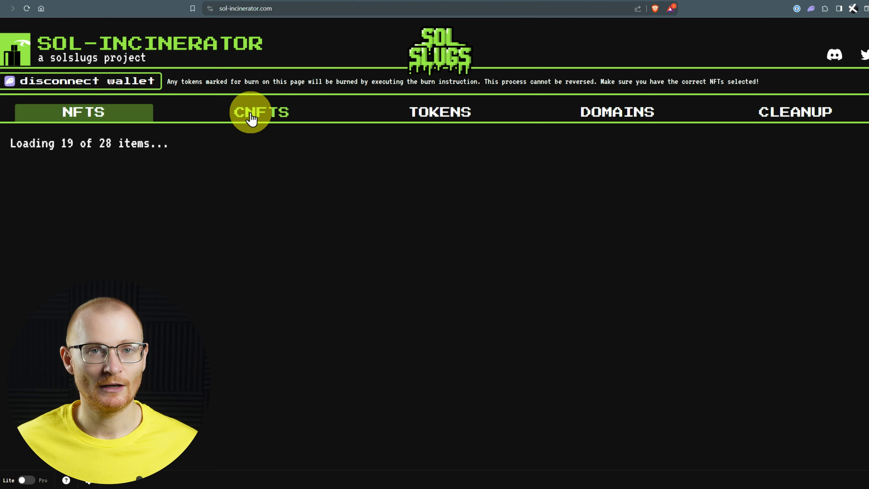
click(252, 117)
scroll(359, 223, down, 10)
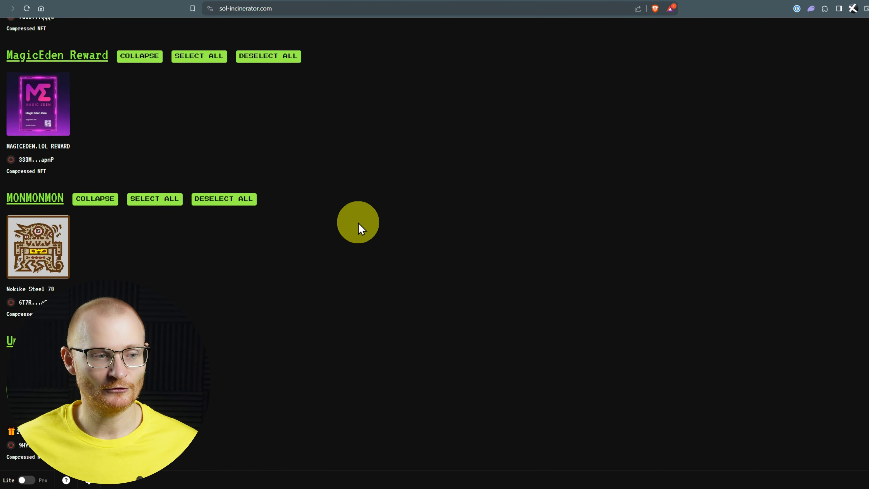
click(37, 382)
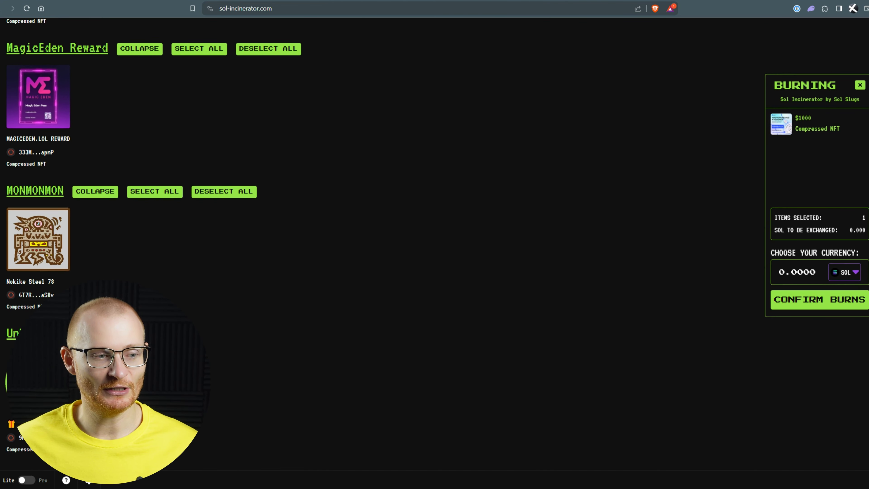
scroll(58, 268, up, 4)
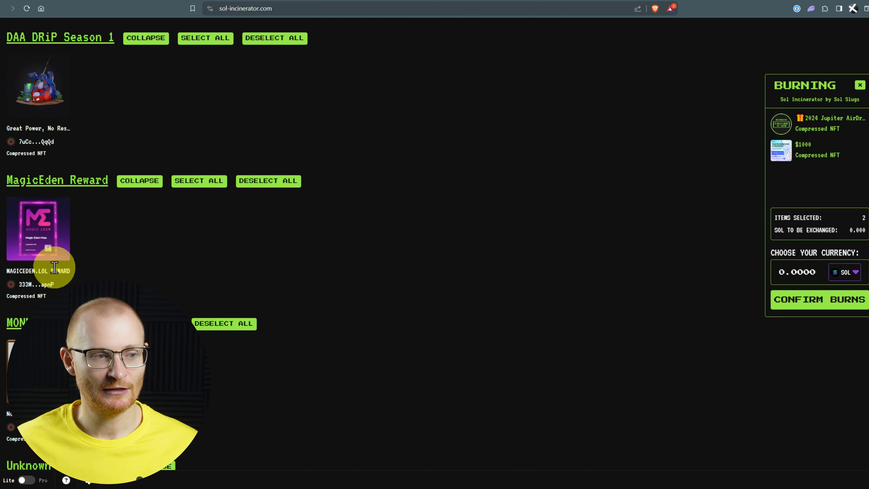
click(43, 249)
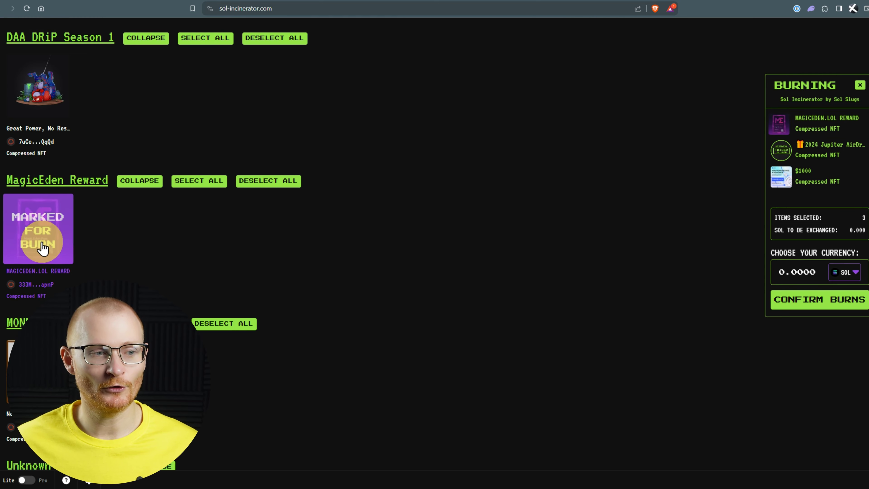
Step: Confirm burning the three marked items and approve the transaction in Phantom
click(776, 305)
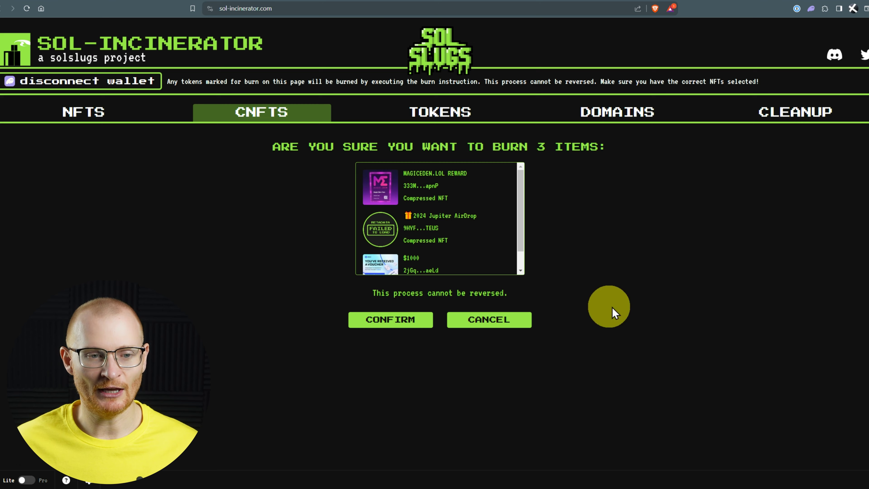
click(412, 321)
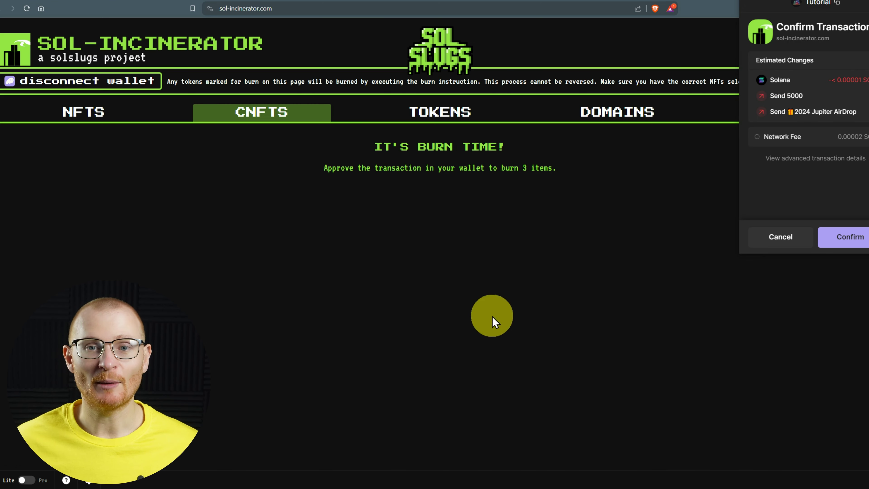
click(830, 247)
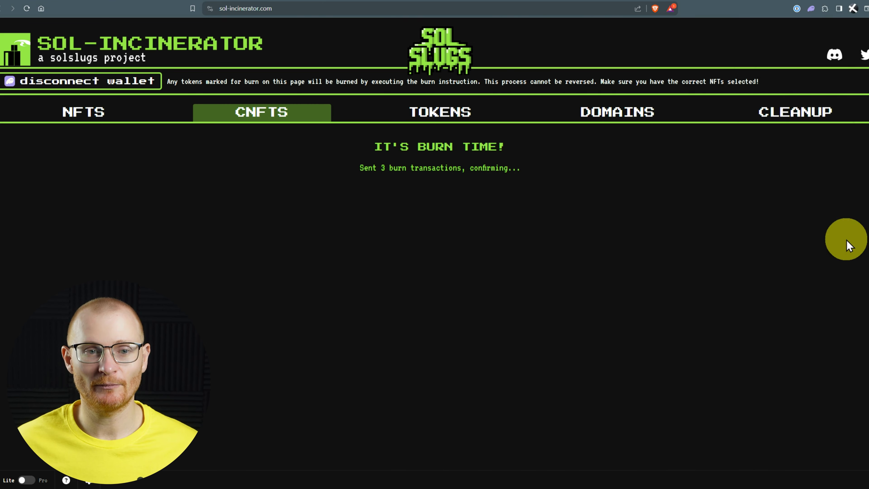
Step: Open Phantom's collectibles and expand the Hidden Collections
click(811, 9)
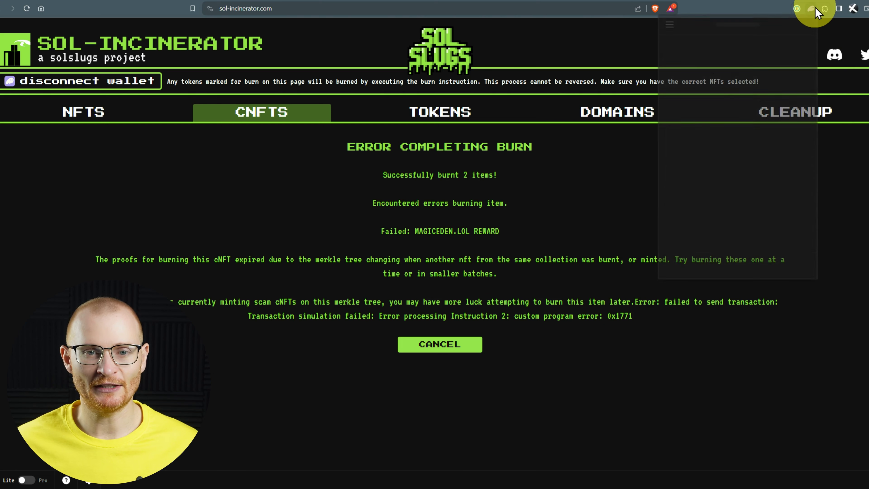
click(708, 266)
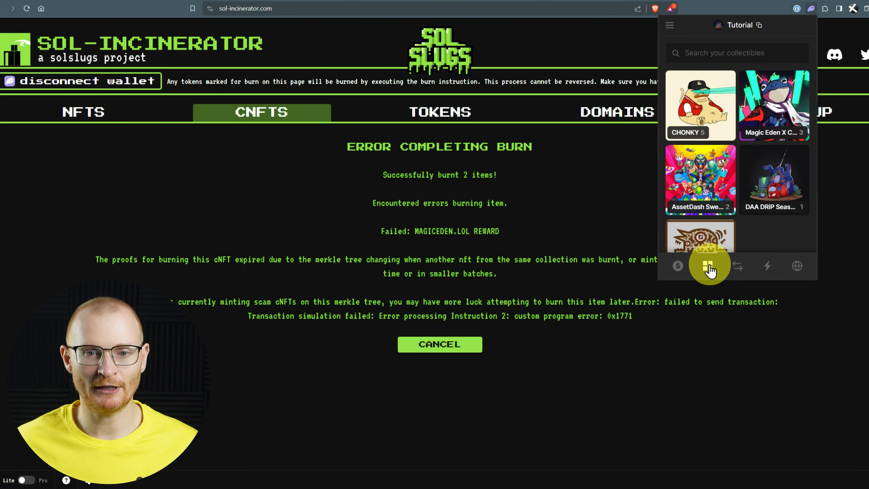
scroll(790, 229, down, 3)
click(749, 237)
scroll(759, 228, down, 4)
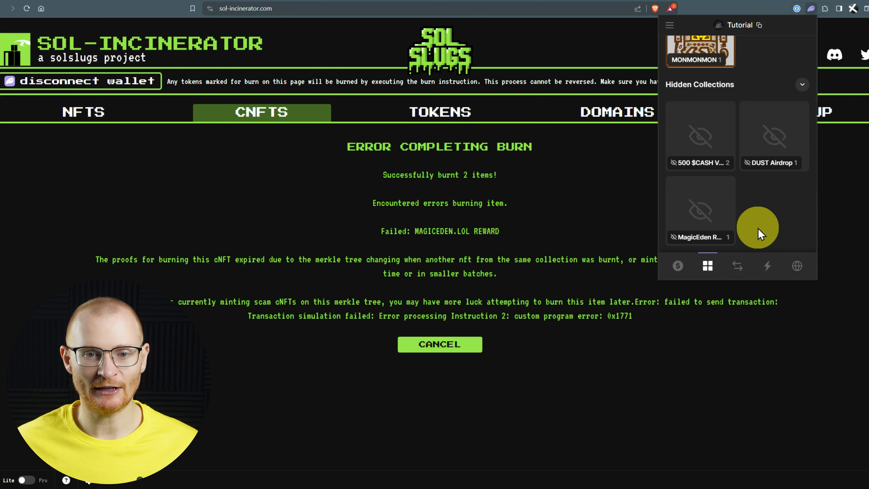
Step: View the hidden Airdrop image and the 500 $CASH Voucher, then return to the overview
click(758, 227)
click(745, 158)
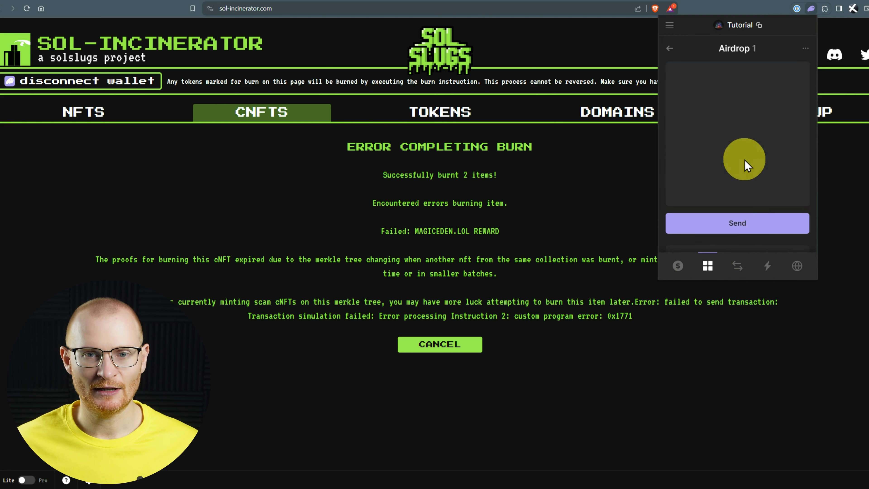
click(672, 53)
click(685, 78)
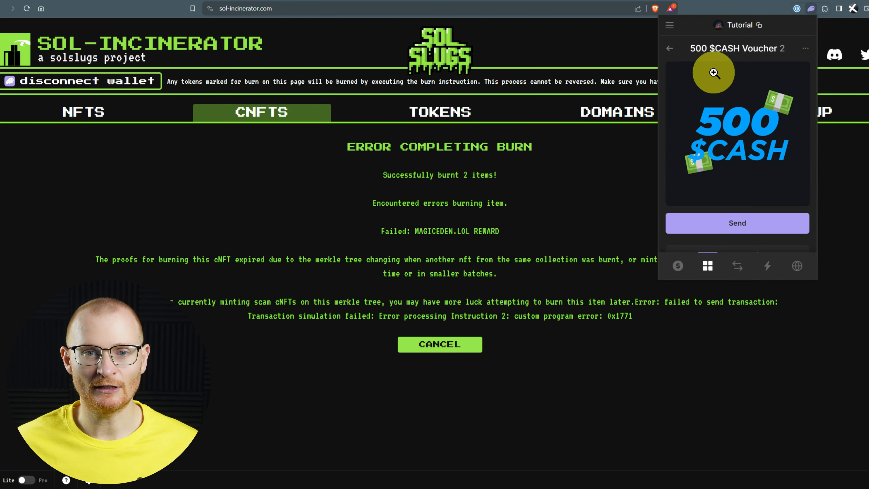
click(669, 50)
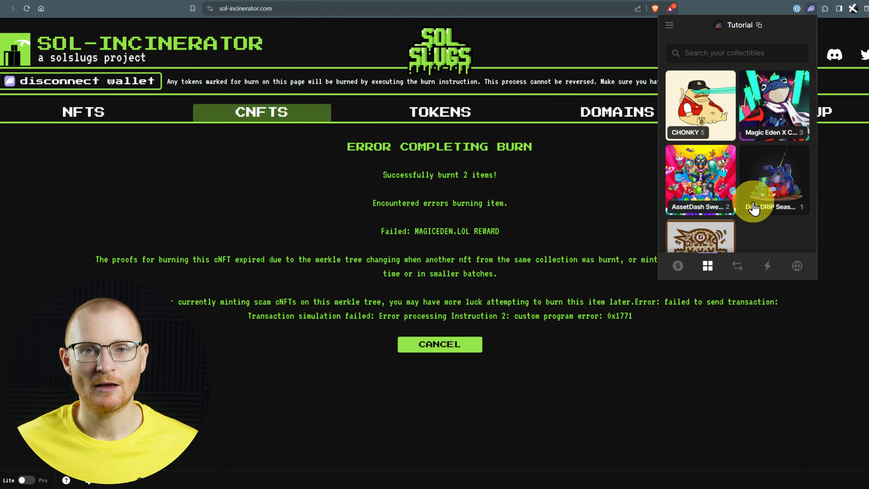